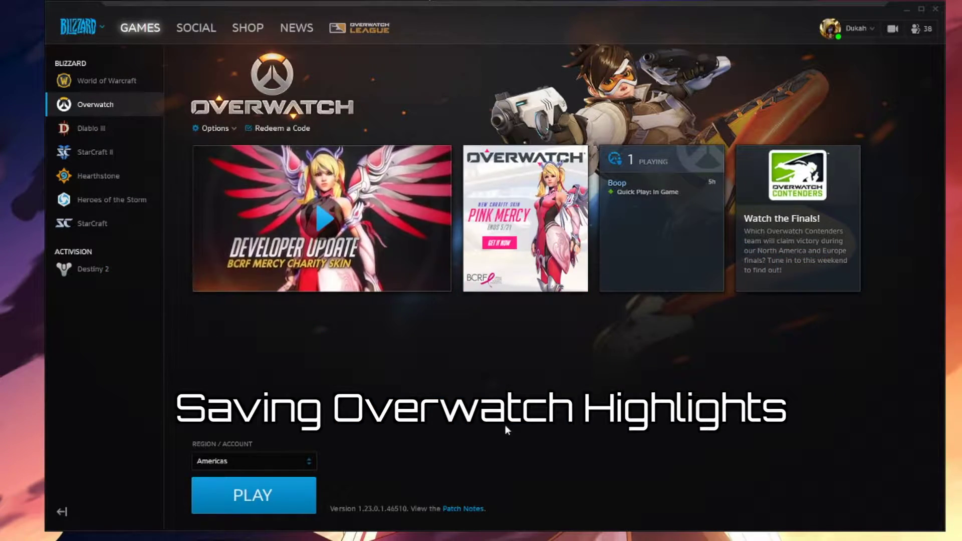
Step: Launch Overwatch with PLAY from the Blizzard Battle.net launcher
{"action": "left_click", "coordinate": [274, 507]}
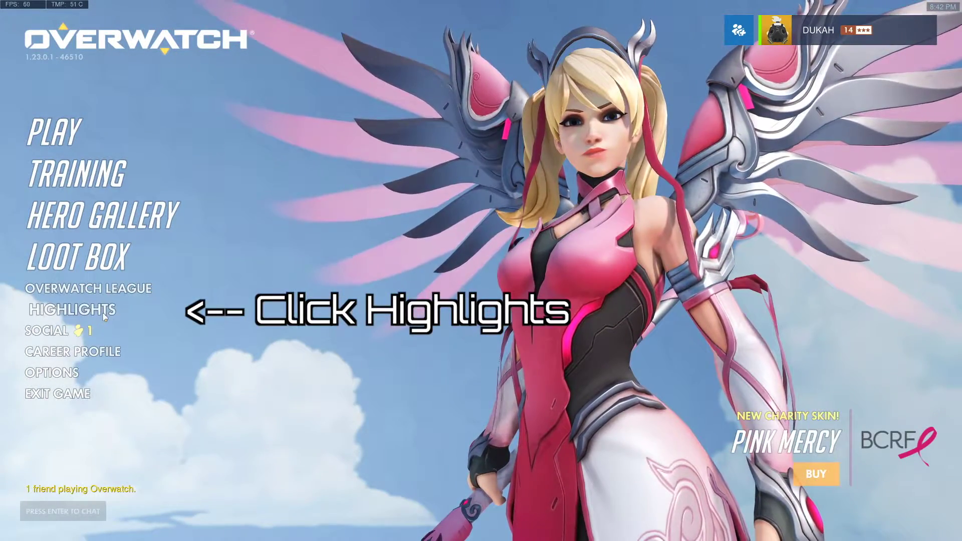
Step: Start saving the first Roadhog clip in Today's Top 5, renamed 'ROADHOG IS THE BEST'
{"action": "left_click", "coordinate": [109, 313]}
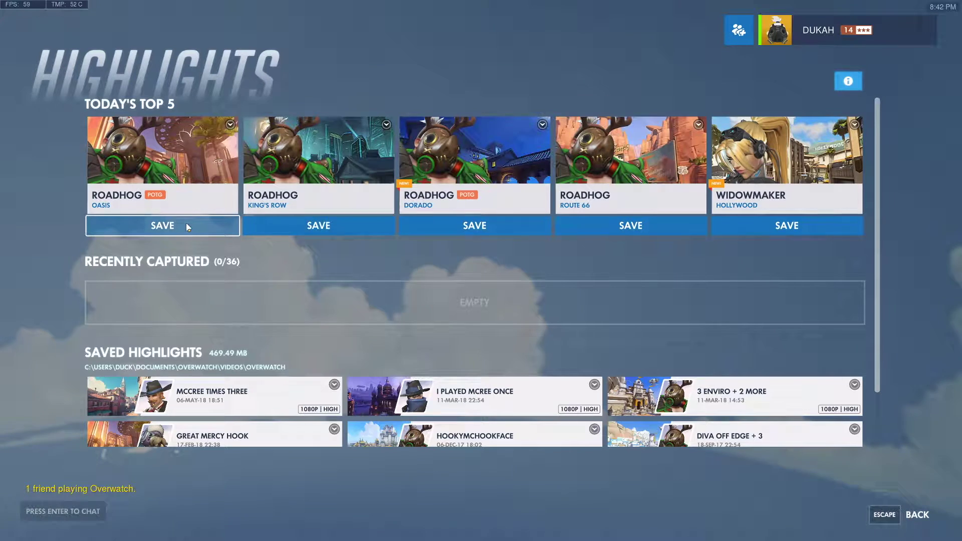
{"action": "left_click", "coordinate": [186, 224]}
{"action": "left_click_drag", "start_coordinate": [423, 254], "coordinate": [260, 245]}
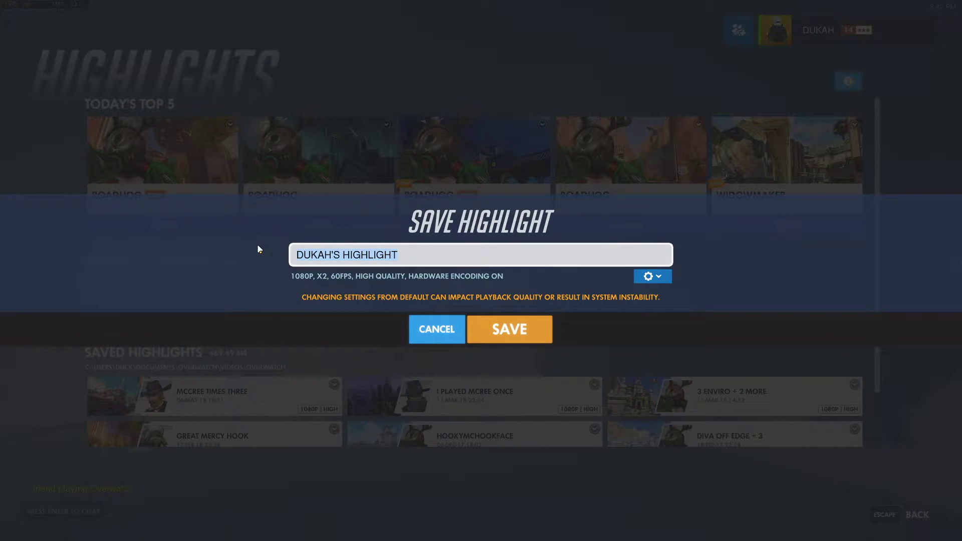
{"action": "key", "text": "BackSpace"}
{"action": "type", "text": "R"}
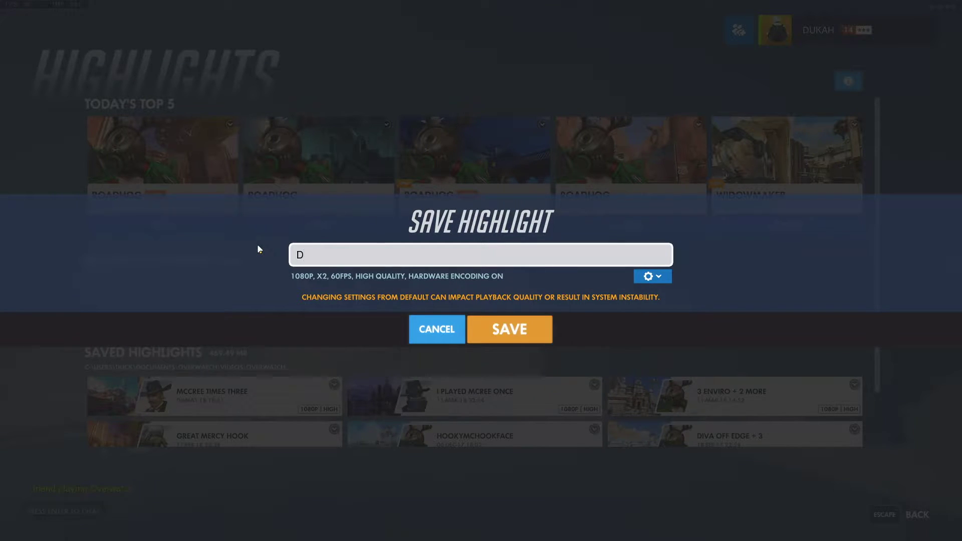
{"action": "type", "text": "OADHOG IS THE BEST"}
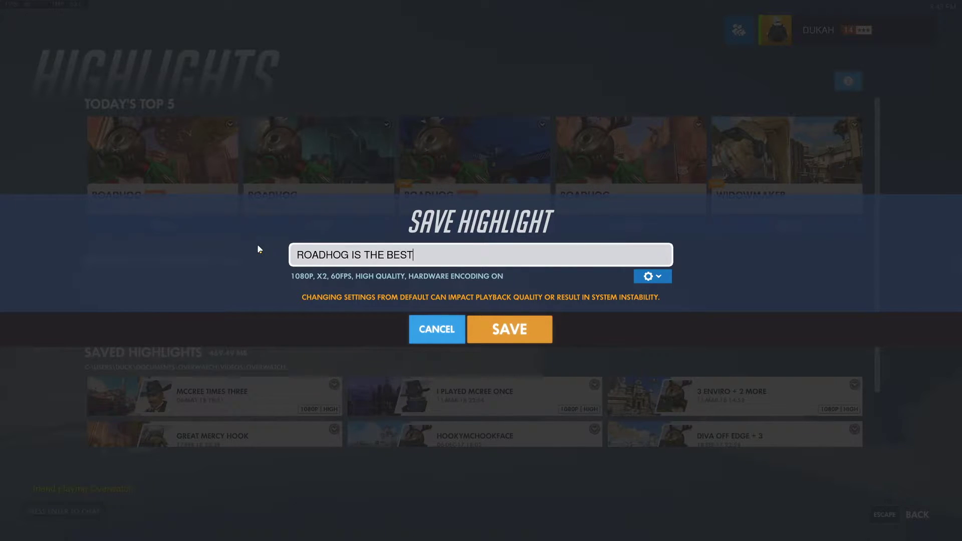
Step: Save the ROADHOG IS THE BEST highlight with the movie format left on AUTO
{"action": "left_click", "coordinate": [658, 276]}
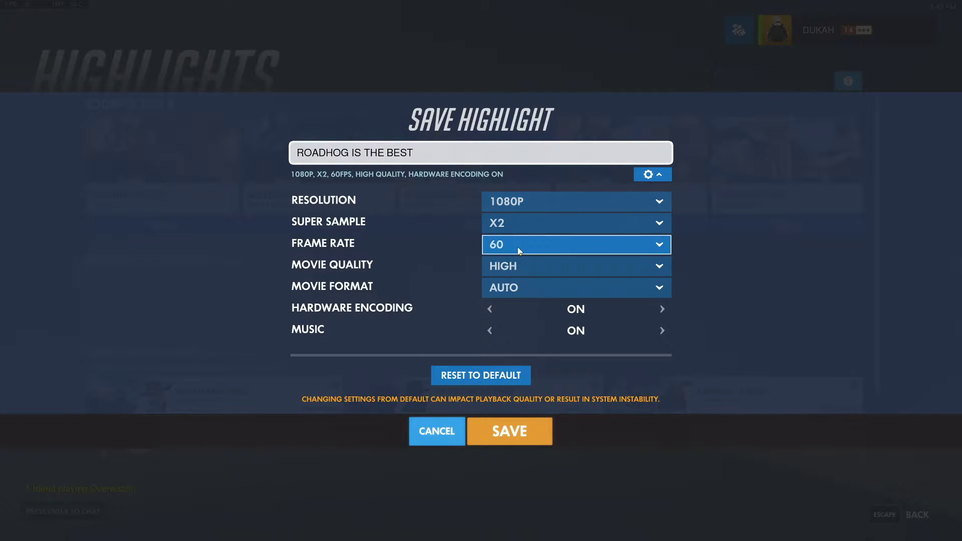
{"action": "left_click", "coordinate": [580, 290]}
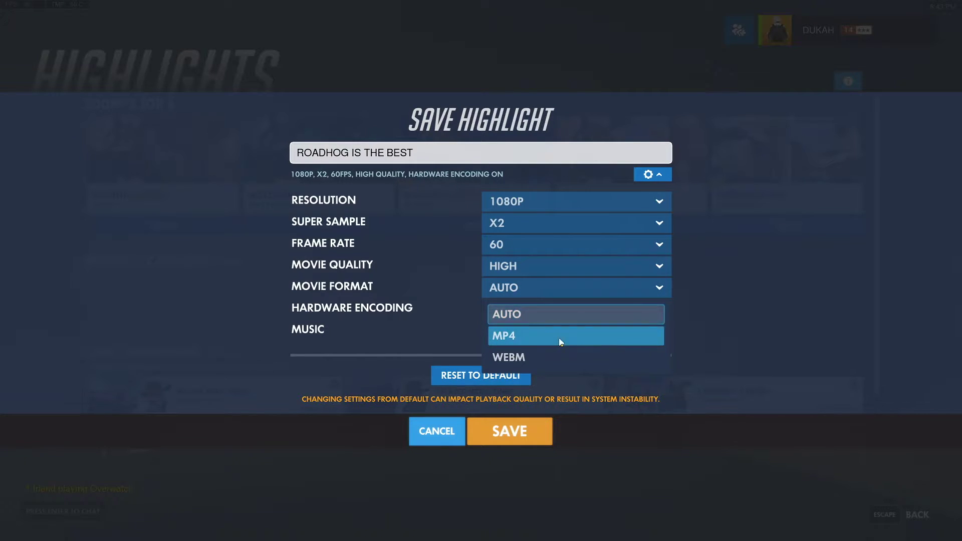
{"action": "left_click", "coordinate": [509, 317]}
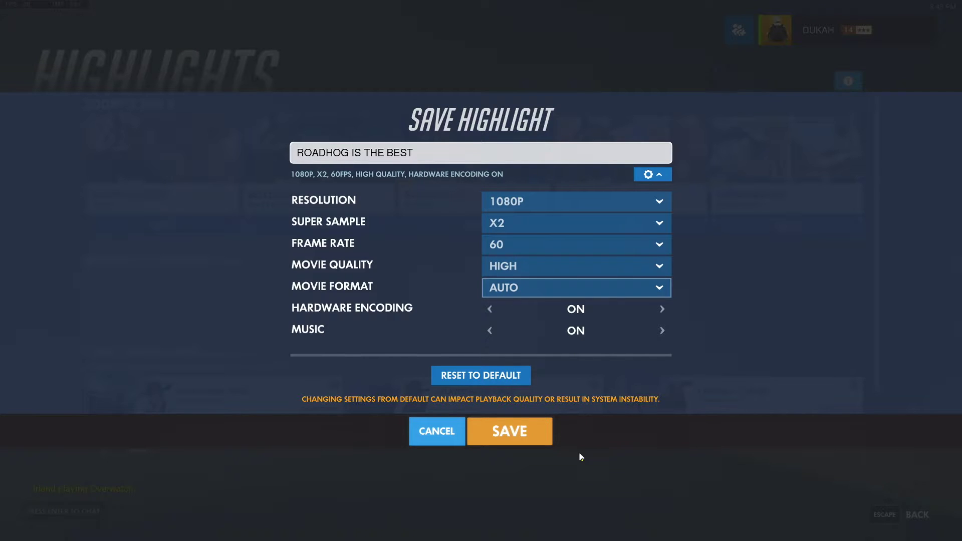
{"action": "left_click", "coordinate": [526, 433]}
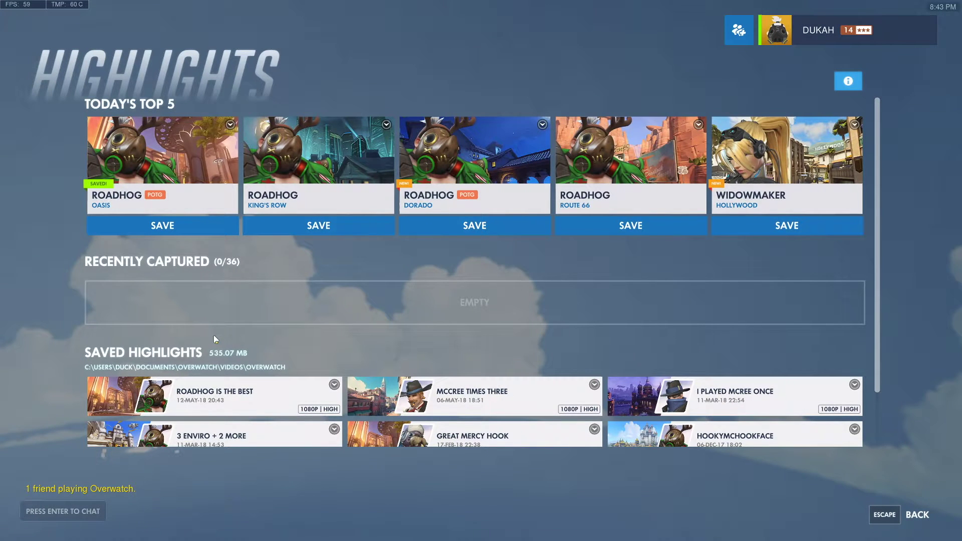
Step: Leave the highlights and choose Exit to Desktop from the game menu
{"action": "left_click", "coordinate": [335, 384]}
{"action": "key", "text": "Escape"}
{"action": "key", "text": "Escape"}
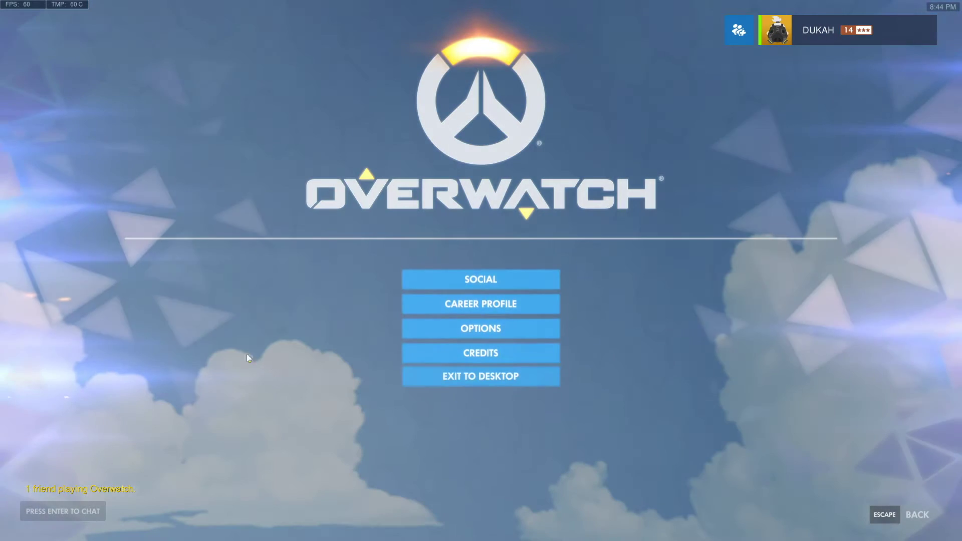
{"action": "left_click", "coordinate": [448, 387]}
Step: Confirm quitting Overwatch and open the Documents folder in File Explorer
{"action": "left_click", "coordinate": [497, 306]}
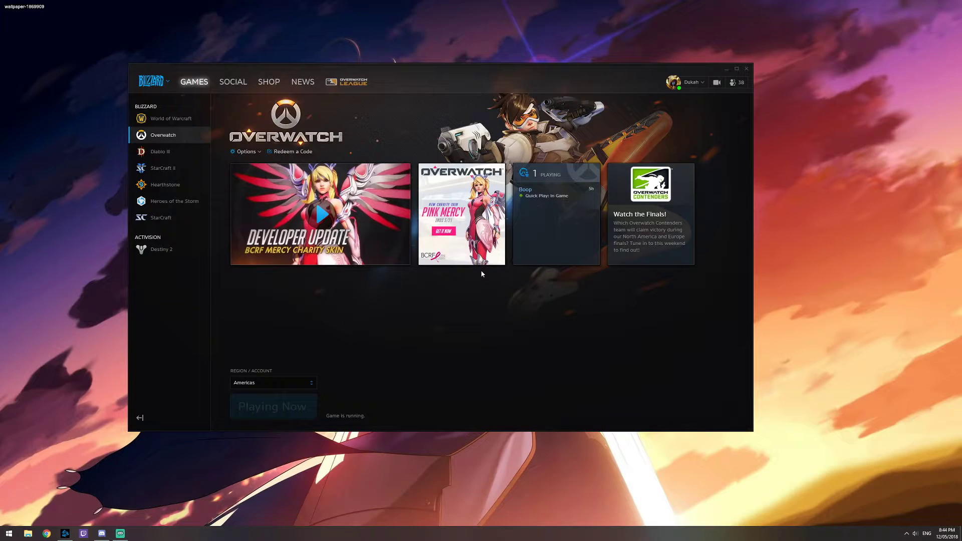
{"action": "key", "text": "super+e"}
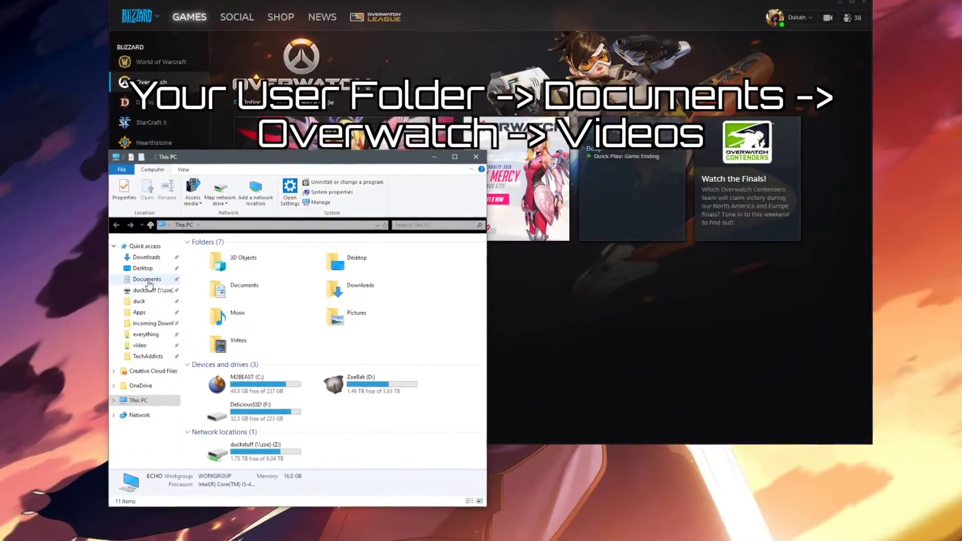
{"action": "left_click", "coordinate": [142, 295]}
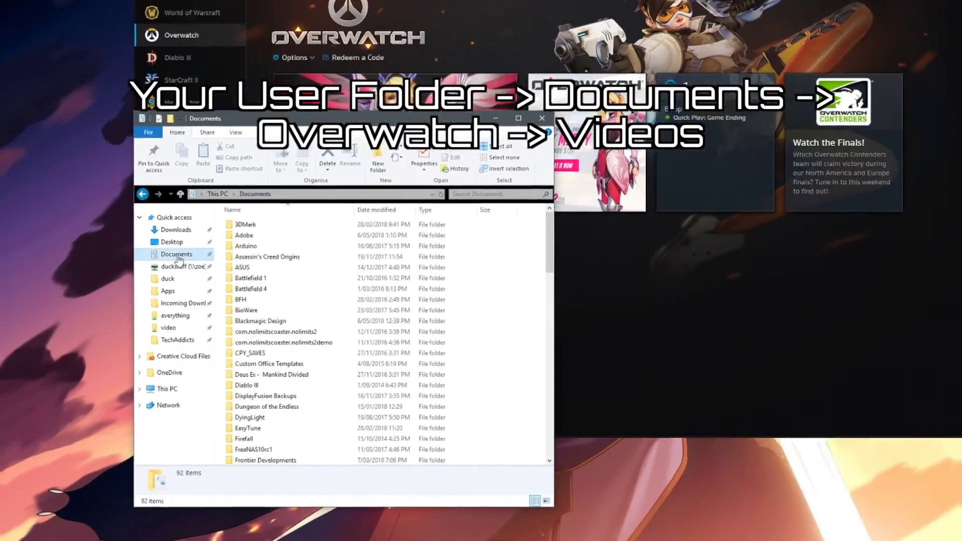
Step: Browse to Overwatch > videos > overwatch and select the roadhog is the best MP4
{"action": "scroll", "coordinate": [466, 357], "scroll_direction": "down", "scroll_amount": 4}
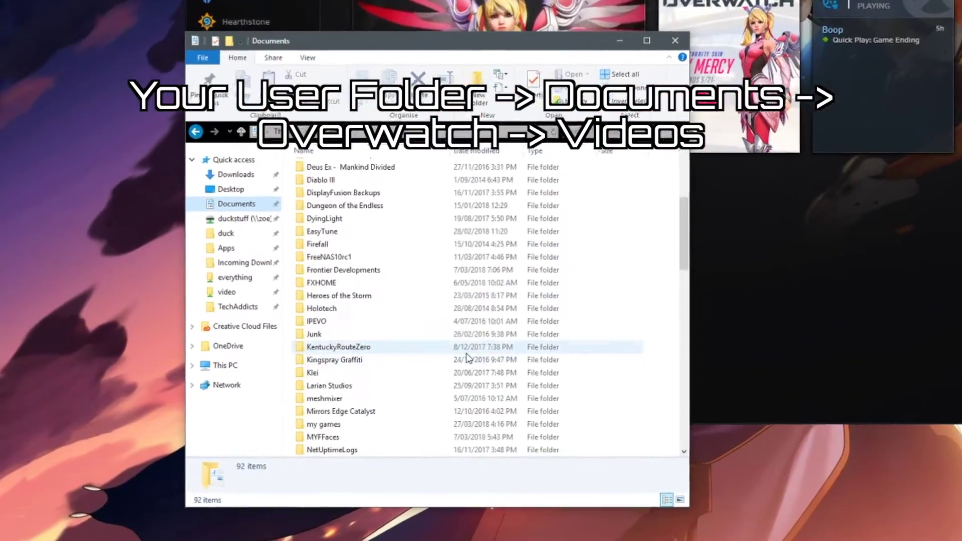
{"action": "scroll", "coordinate": [466, 357], "scroll_direction": "down", "scroll_amount": 3}
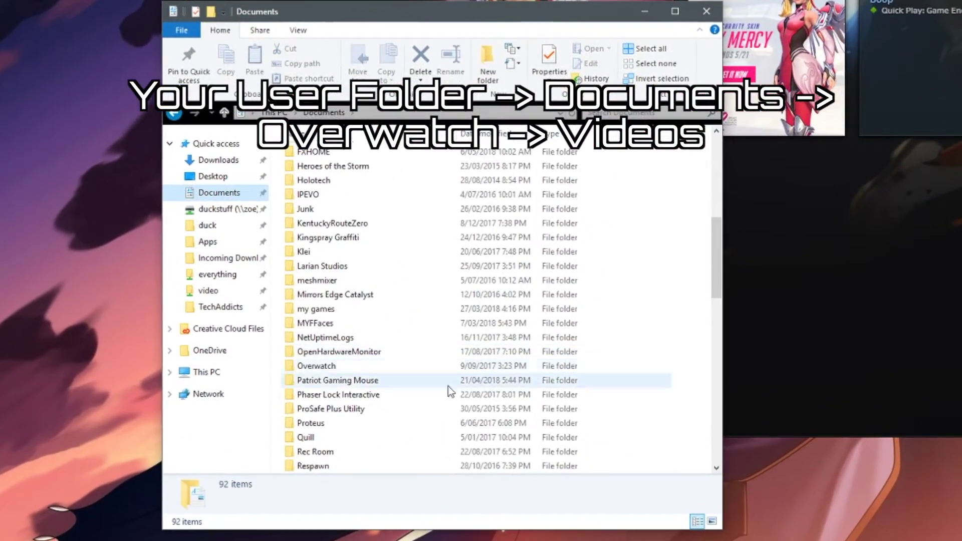
{"action": "double_click", "coordinate": [317, 366]}
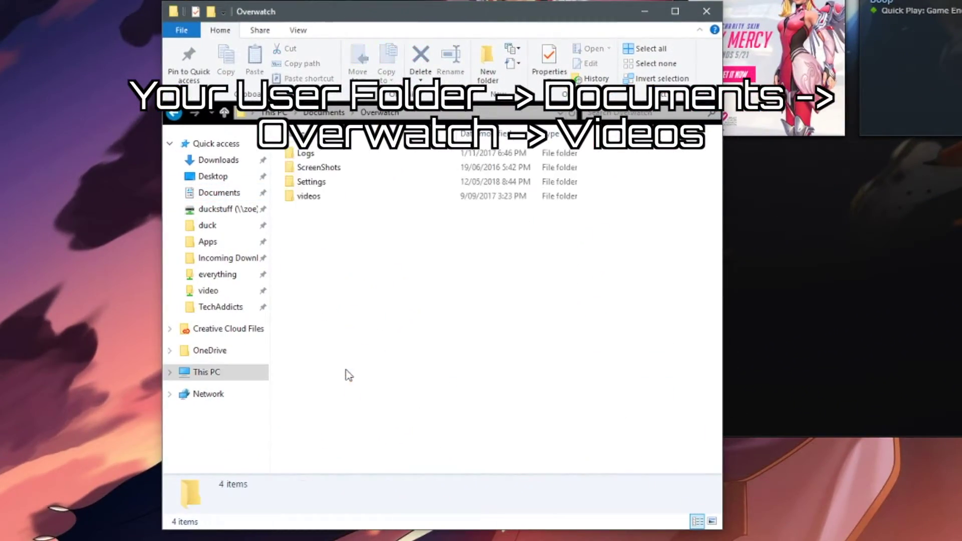
{"action": "double_click", "coordinate": [329, 196]}
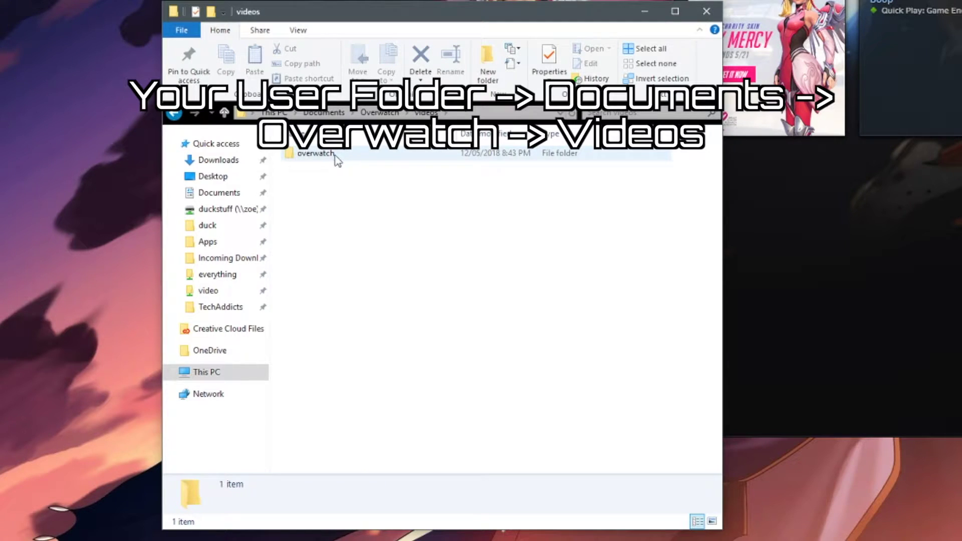
{"action": "double_click", "coordinate": [335, 158]}
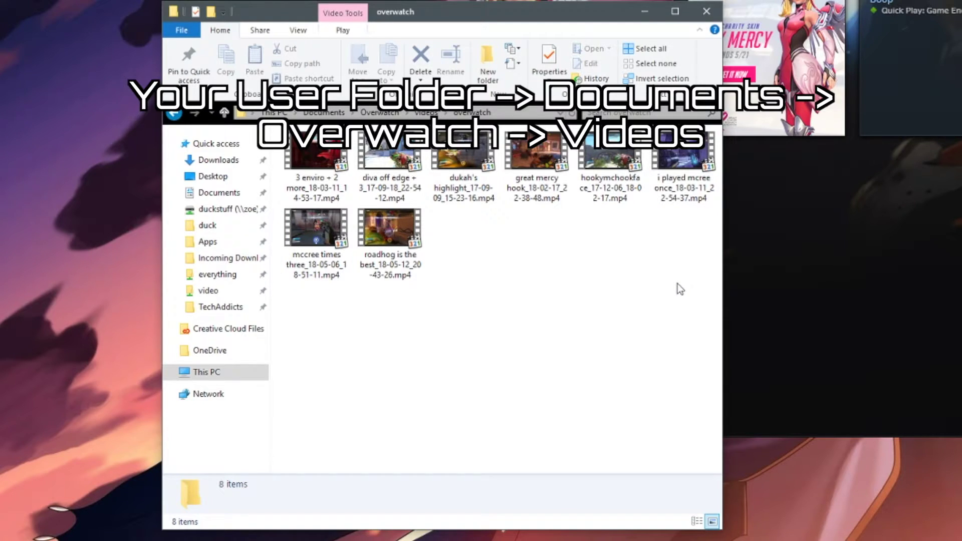
{"action": "left_click", "coordinate": [383, 237]}
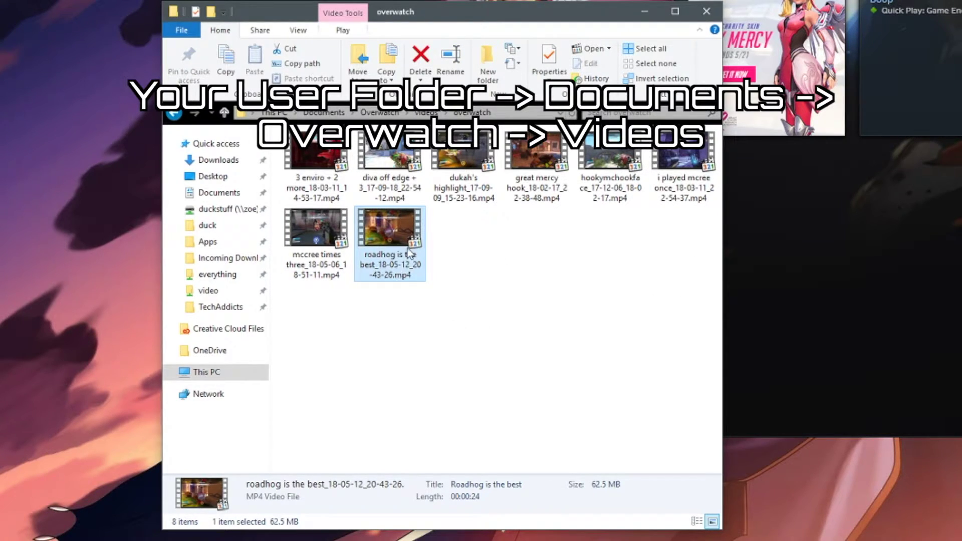
{"action": "double_click", "coordinate": [380, 233]}
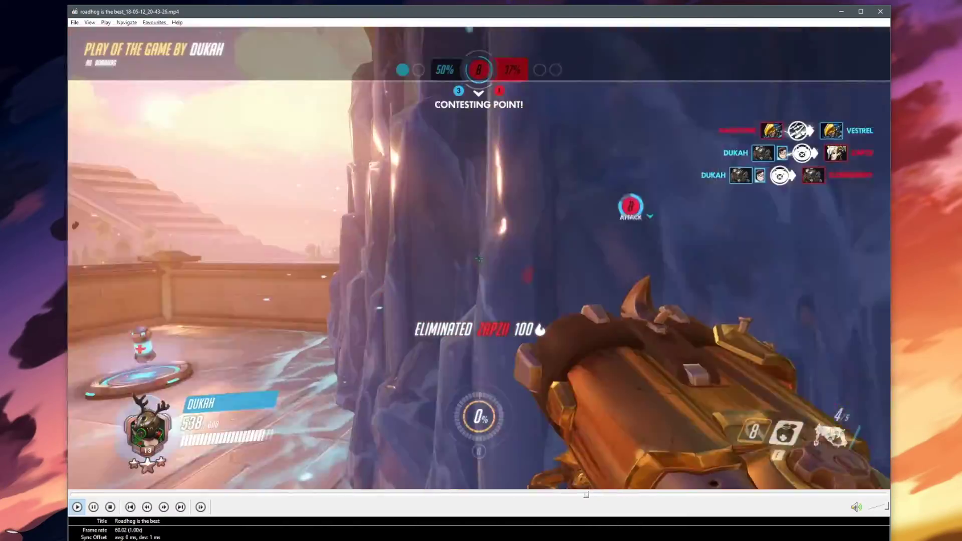
{"action": "key", "text": "alt+F4"}
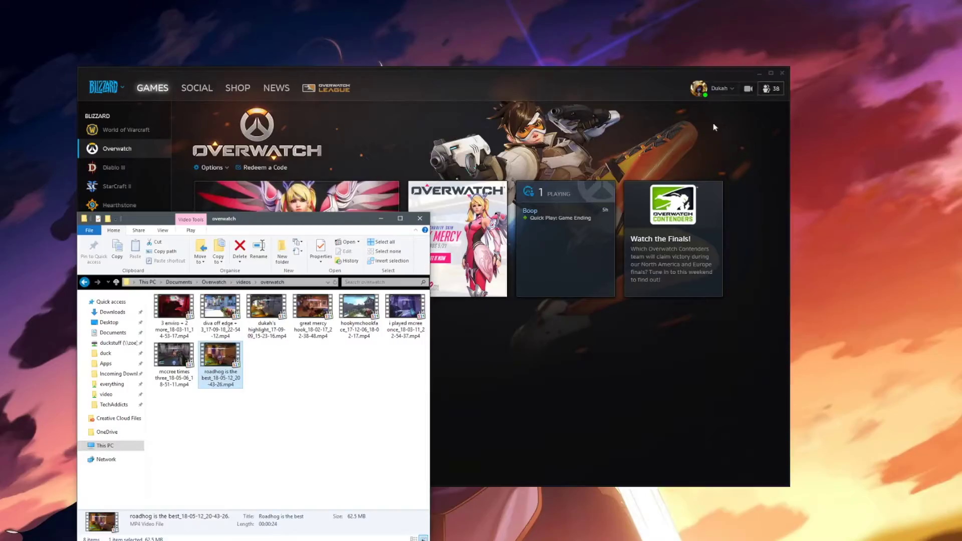
Step: Load gfycat.com in a new Google Chrome window
{"action": "left_click", "coordinate": [307, 423]}
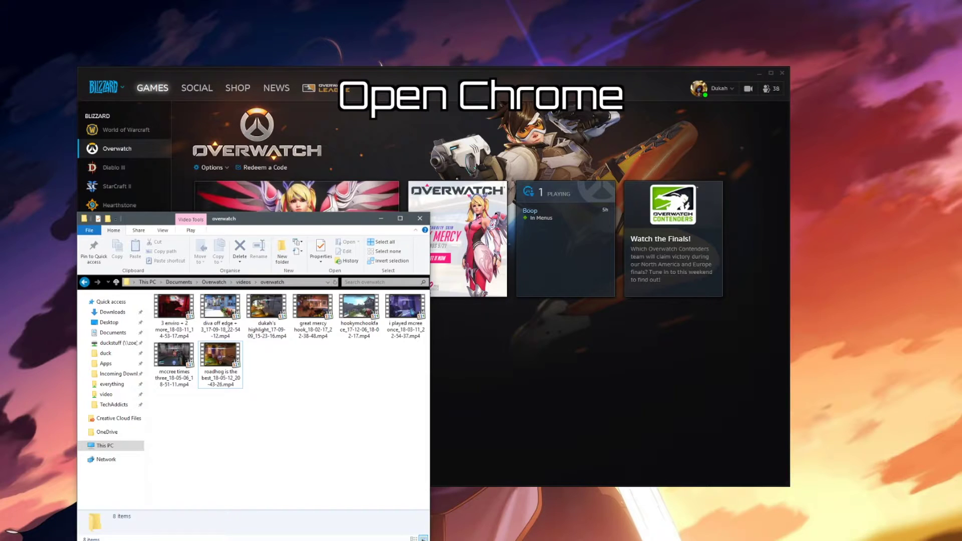
{"action": "key", "text": "super+1"}
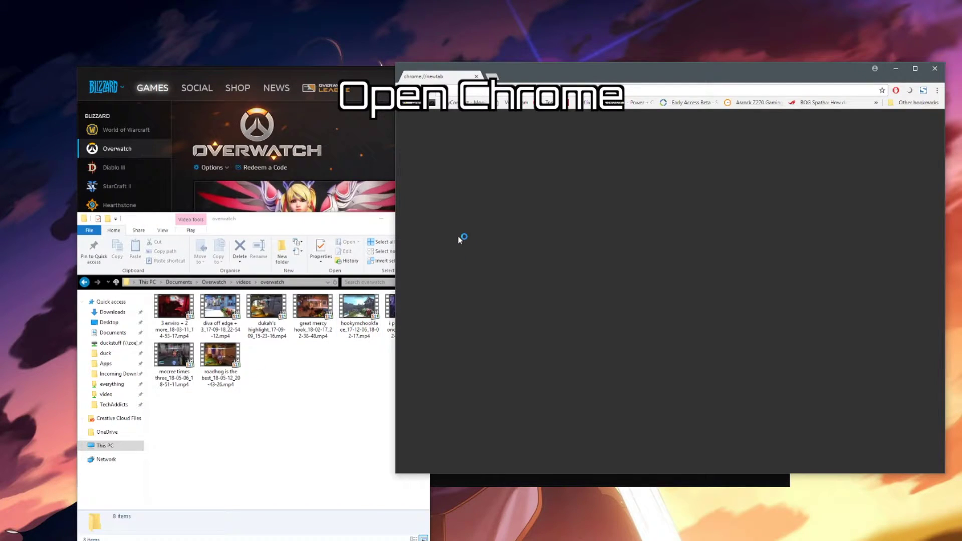
{"action": "type", "text": "gfy"}
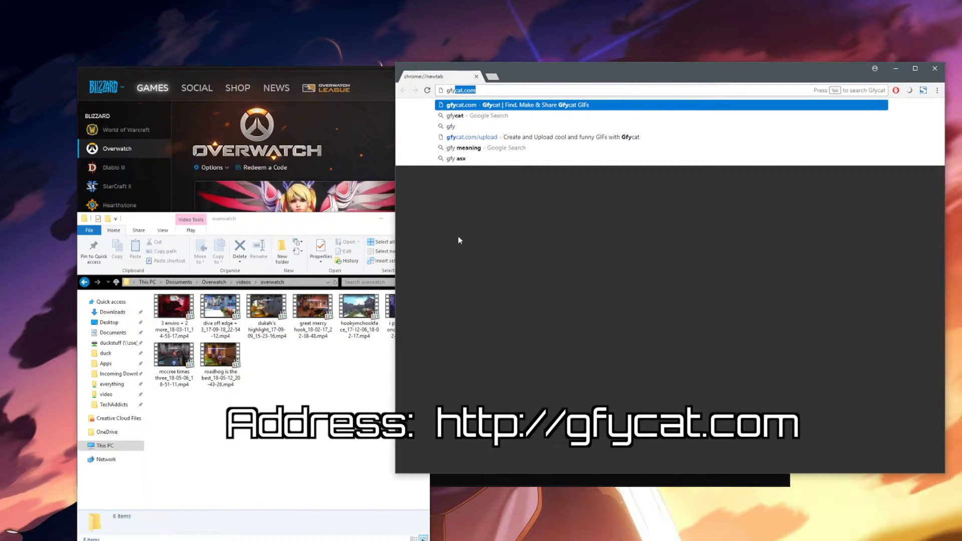
{"action": "type", "text": "cat."}
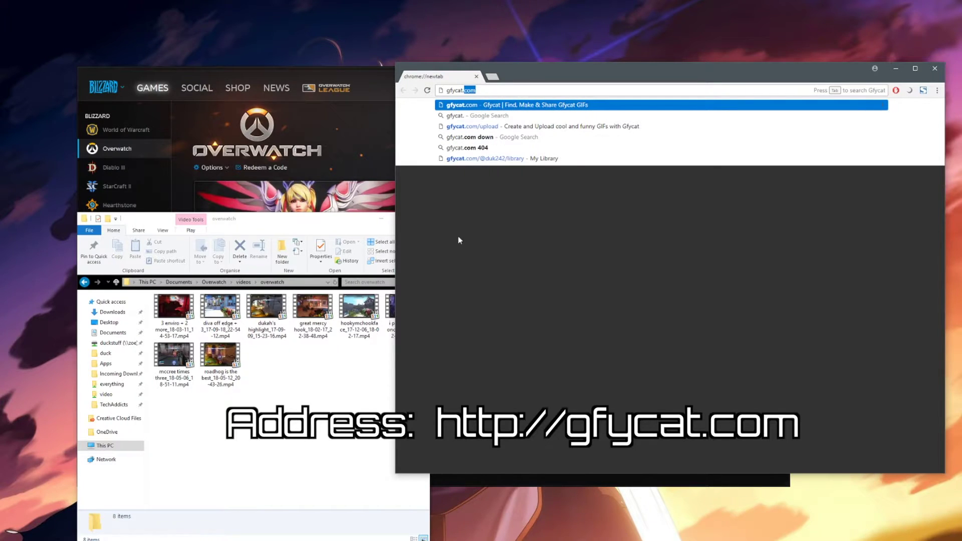
{"action": "type", "text": "com"}
{"action": "key", "text": "Return"}
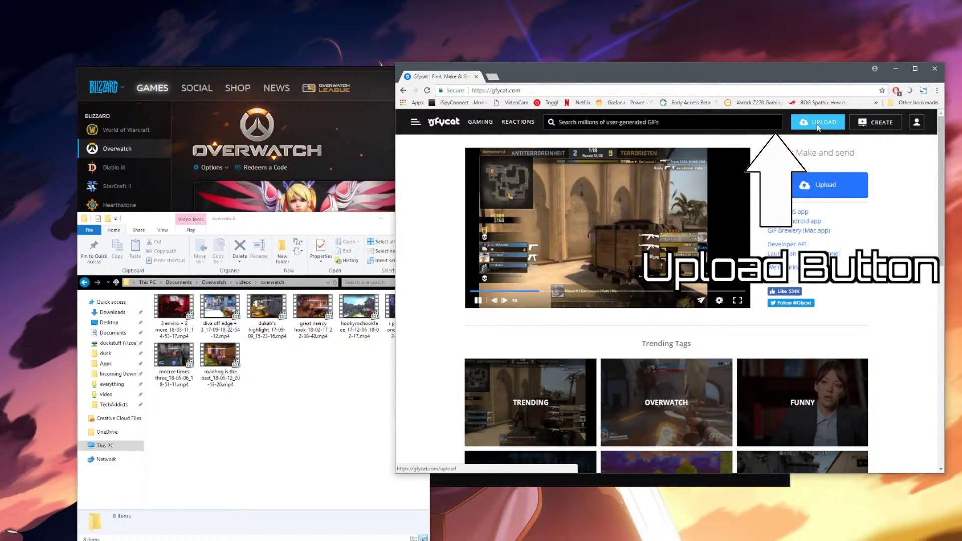
Step: Upload the roadhog is the best MP4 to Gfycat and copy its Gfycat URL
{"action": "left_click", "coordinate": [774, 123]}
{"action": "left_click_drag", "start_coordinate": [225, 359], "coordinate": [614, 253]}
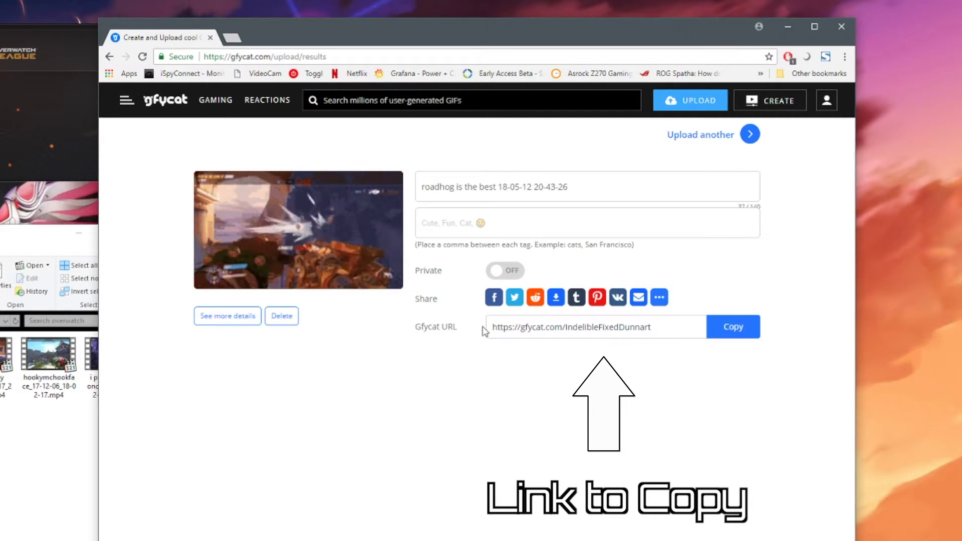
{"action": "left_click", "coordinate": [722, 333]}
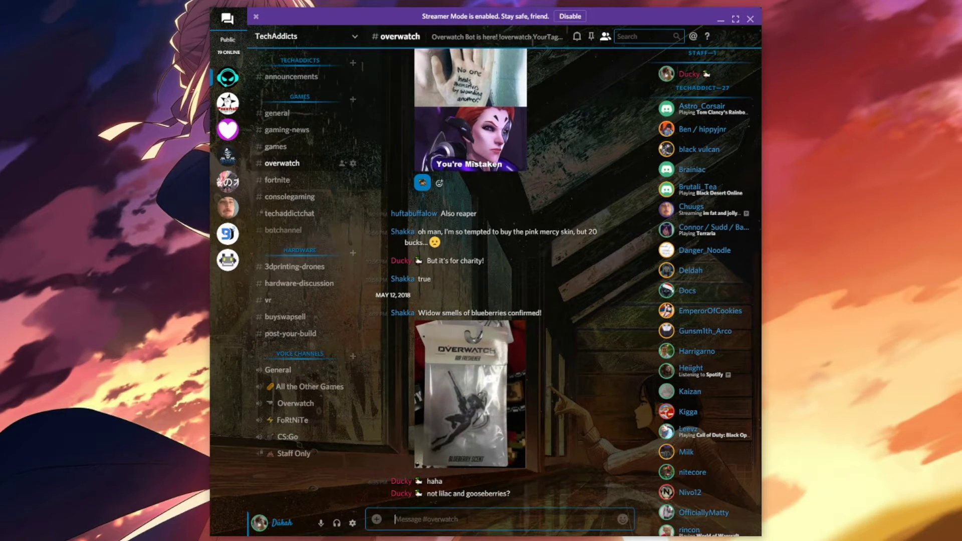
Step: Send the pasted Gfycat link as a message in the TechAddicts #overwatch channel
{"action": "key", "text": "Return"}
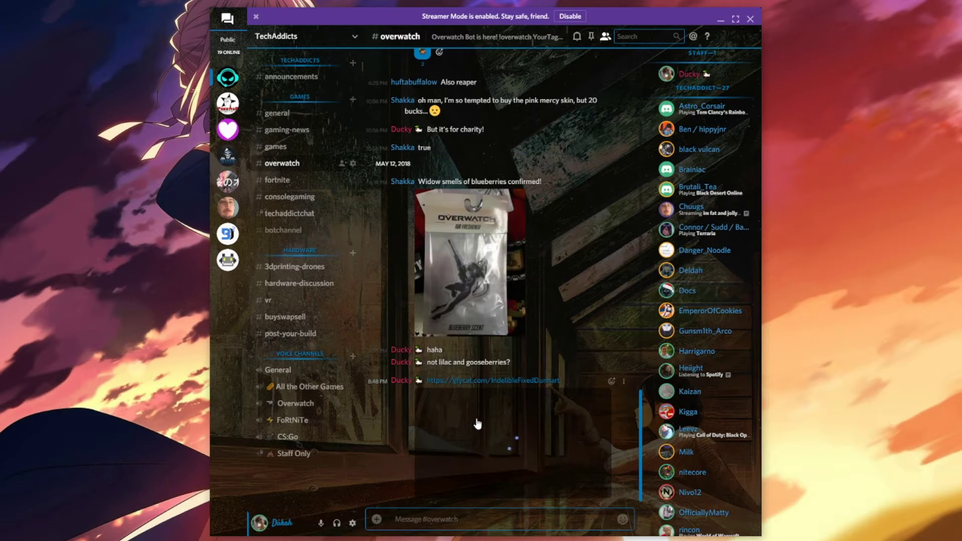